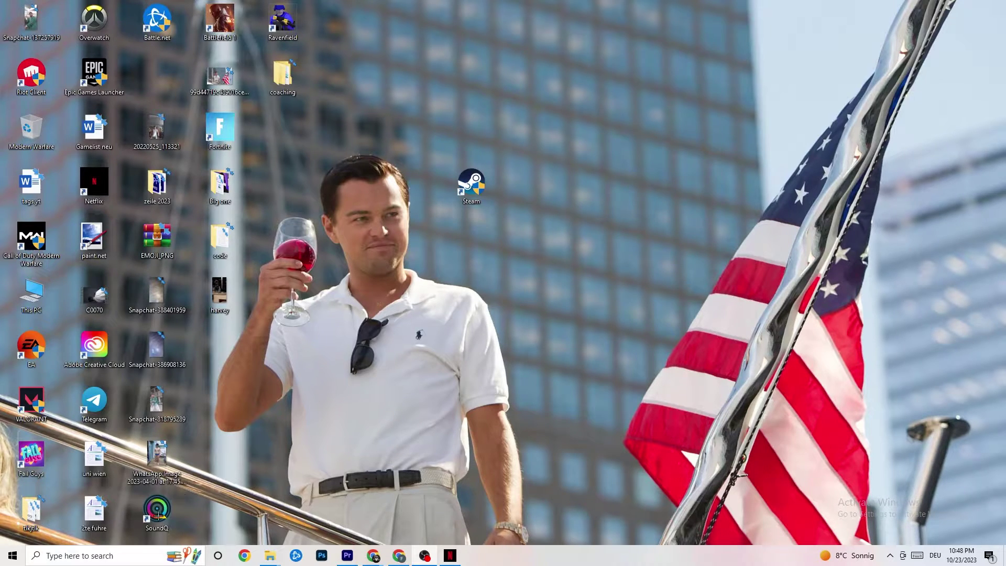
# - Check the Windows Update and Troubleshoot pages of the Update & Security settings, and close Settings
pyautogui.click(5, 562)
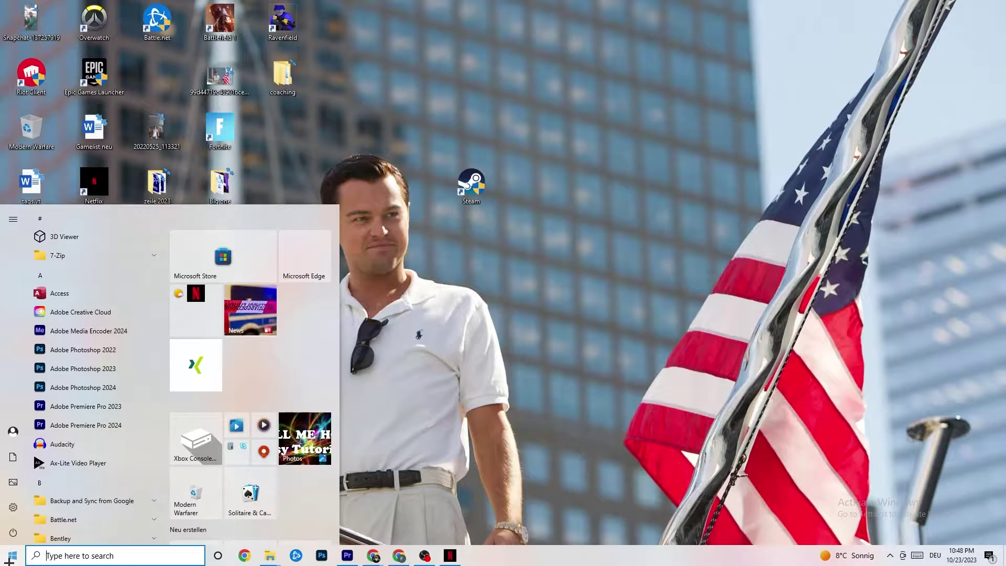
pyautogui.click(14, 506)
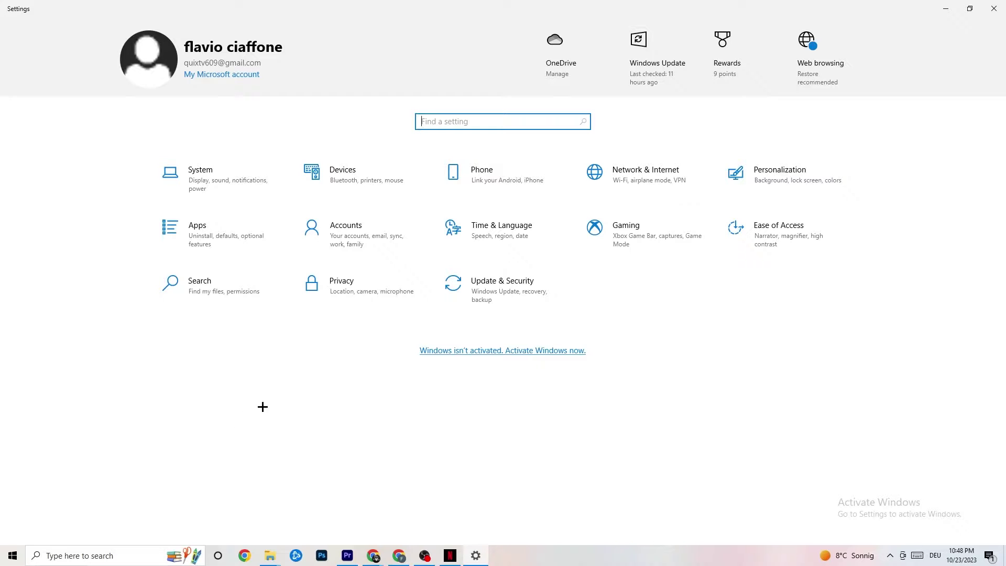
pyautogui.click(486, 302)
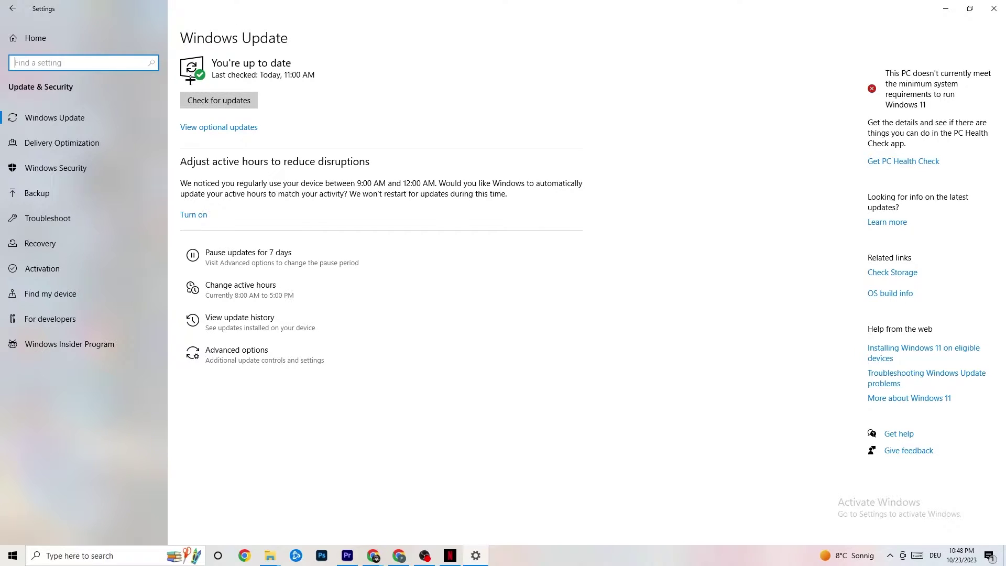
pyautogui.click(294, 62)
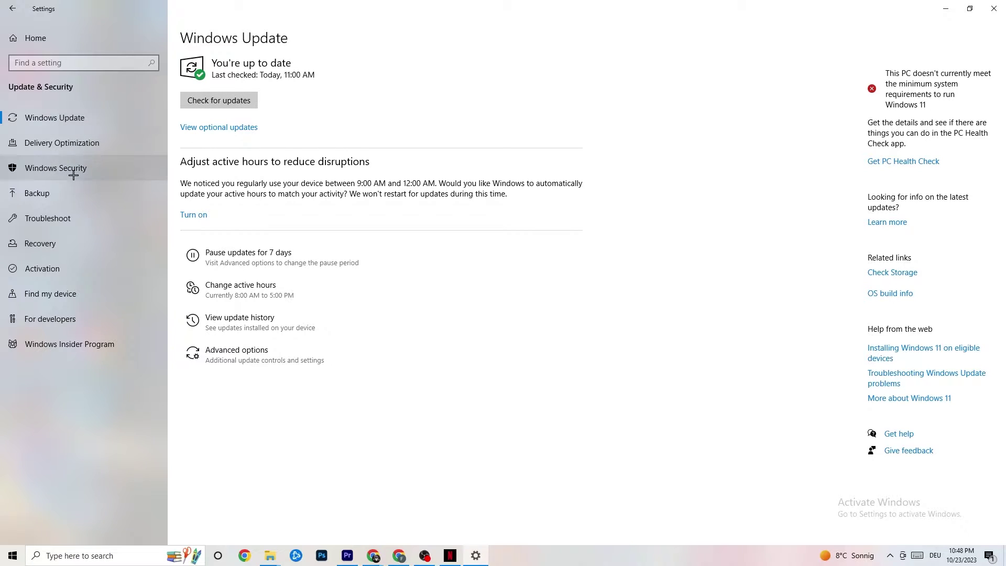
pyautogui.click(65, 222)
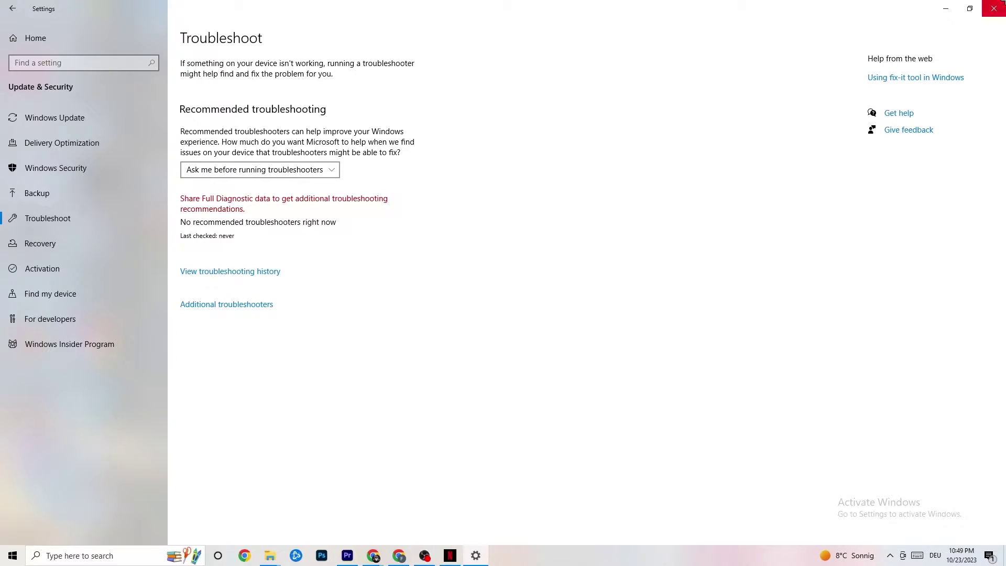
pyautogui.click(998, 7)
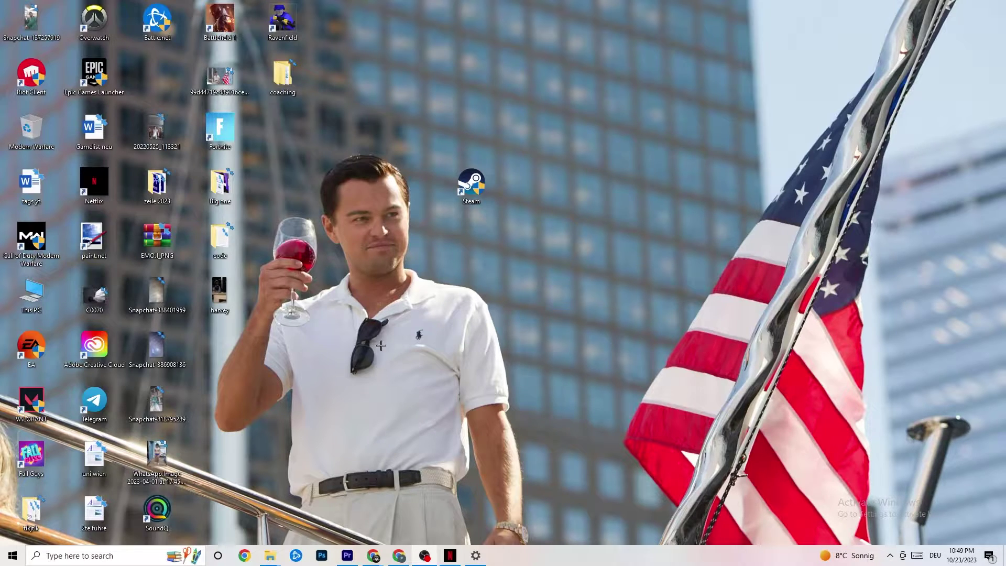
pyautogui.moveTo(469, 178); pyautogui.dragTo(492, 237)
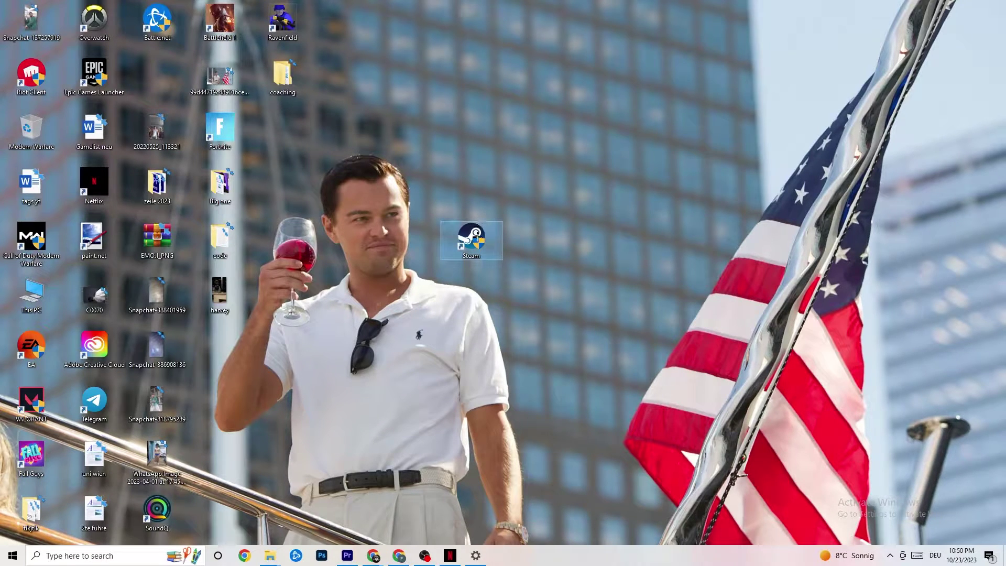
pyautogui.rightClick(478, 238)
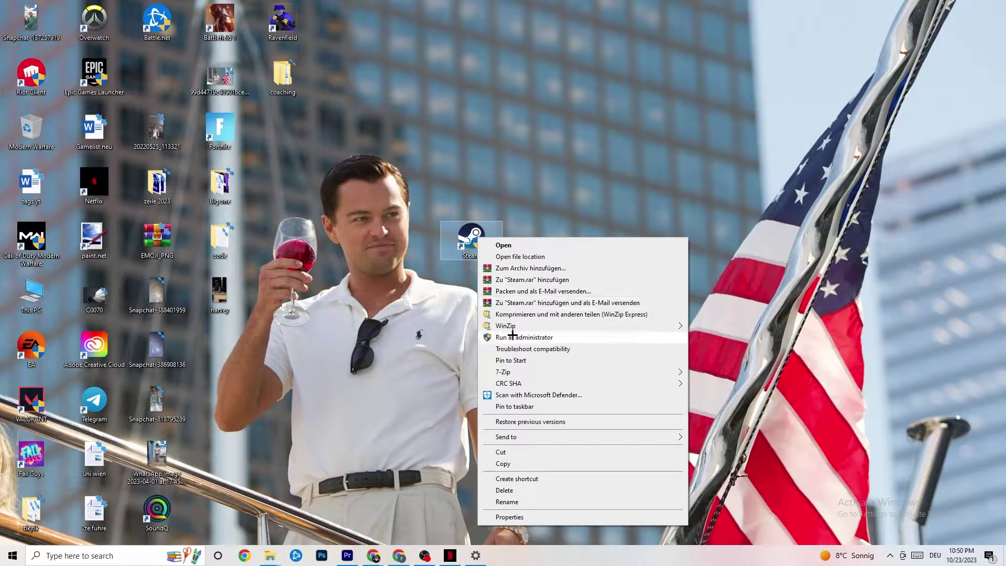
pyautogui.click(387, 314)
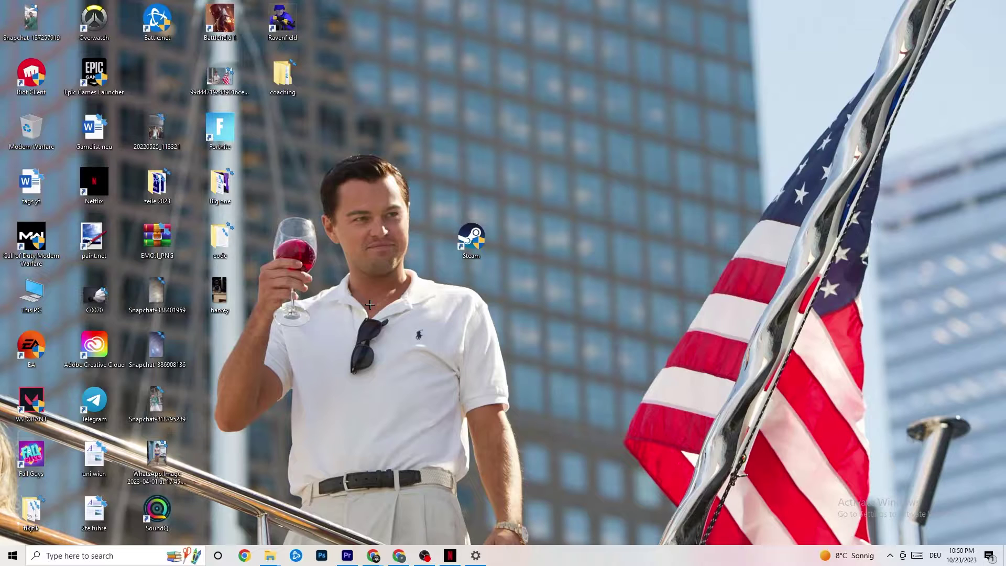
pyautogui.moveTo(461, 235); pyautogui.dragTo(462, 181)
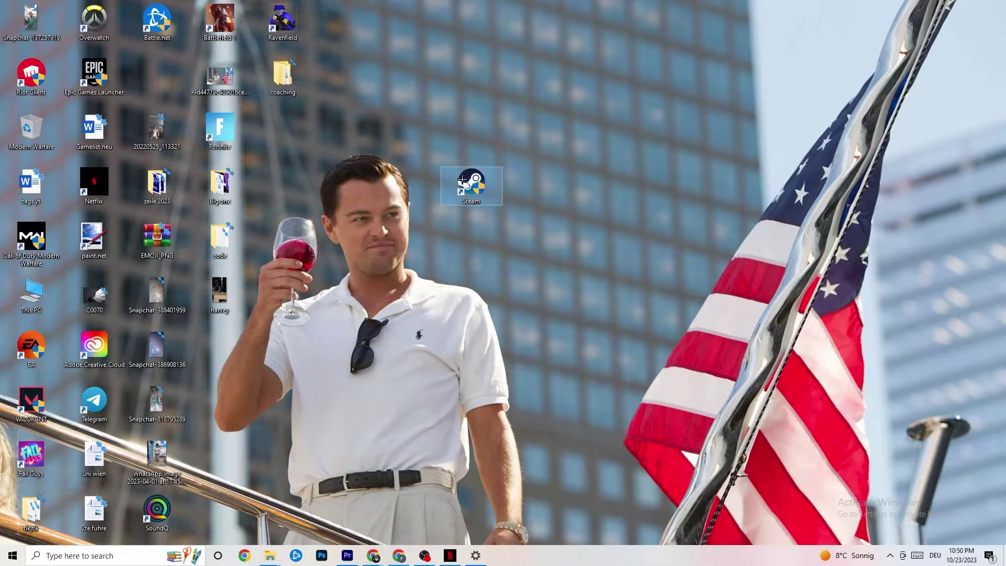
# - Review the Steam shortcut's compatibility settings, including the available Windows compatibility modes, and accept them
pyautogui.rightClick(462, 181)
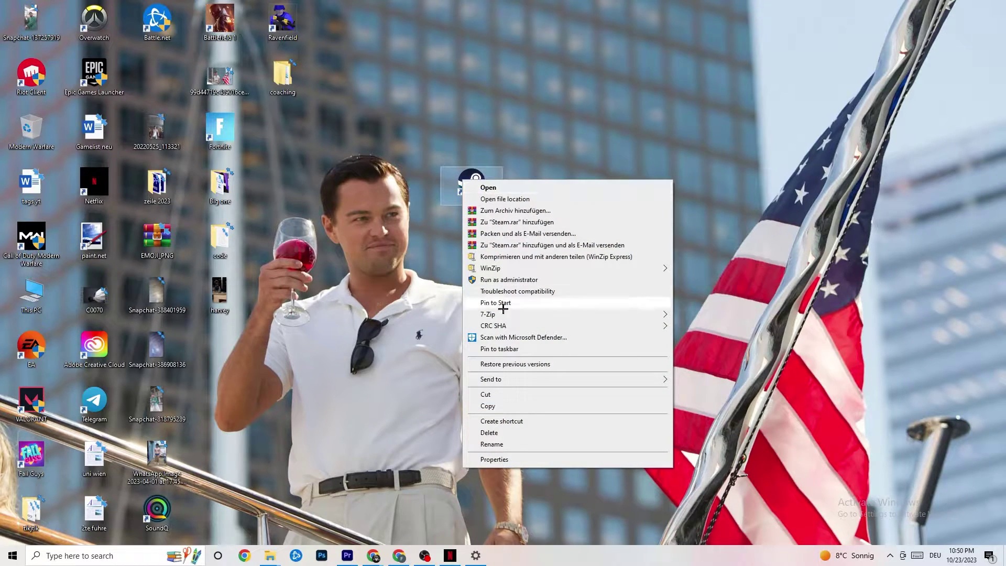
pyautogui.click(500, 459)
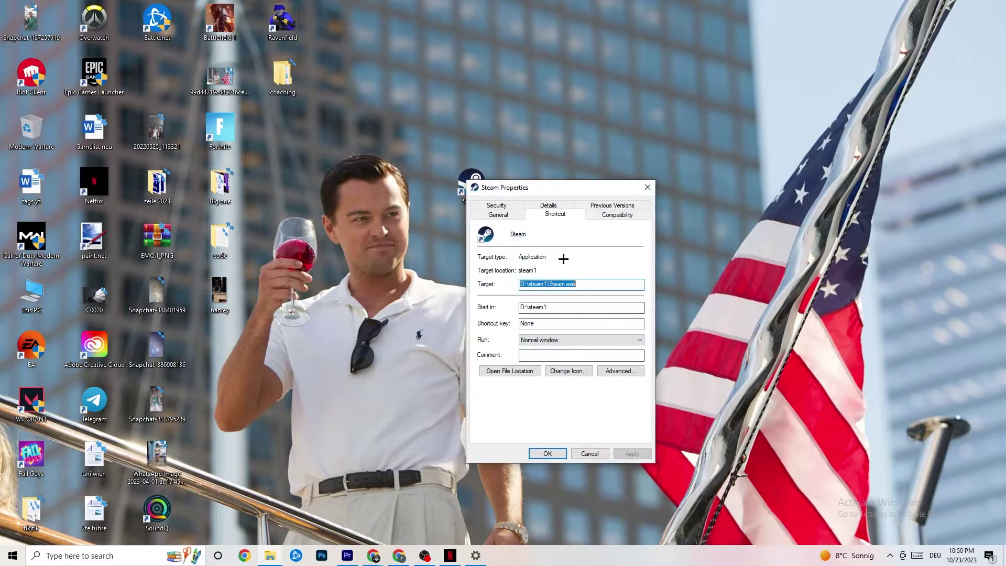
pyautogui.moveTo(539, 188); pyautogui.dragTo(483, 88)
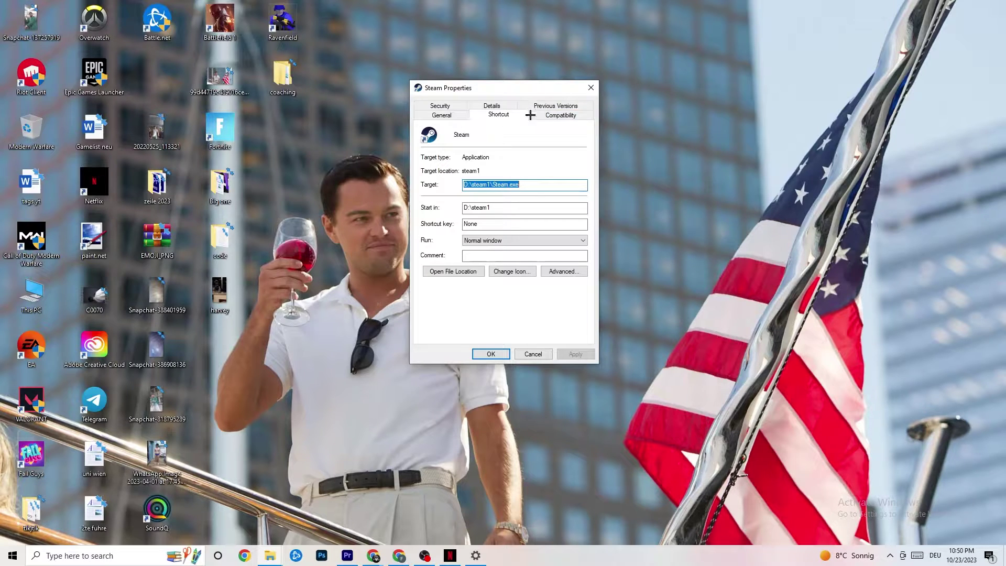
pyautogui.click(556, 115)
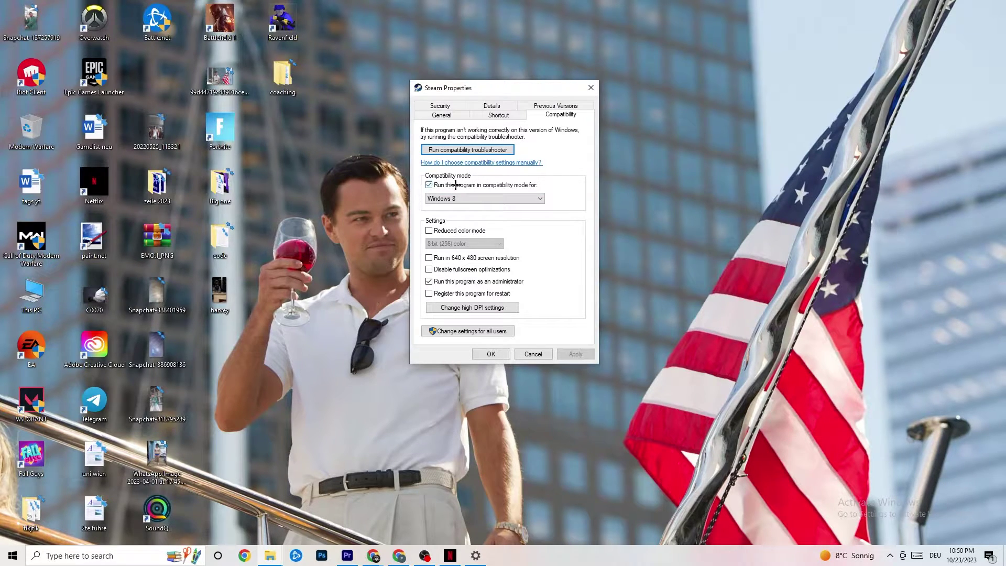
pyautogui.click(509, 196)
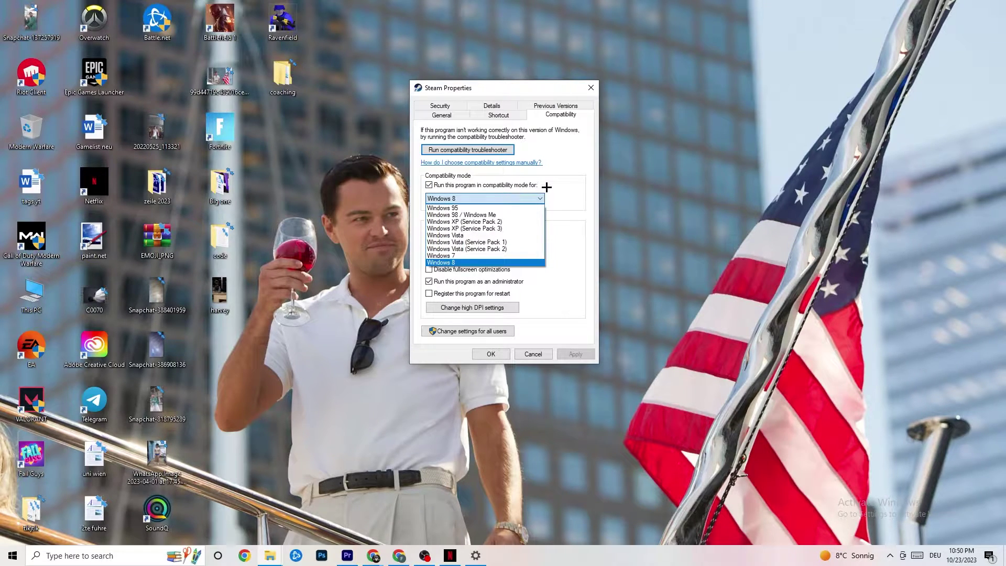
pyautogui.click(565, 213)
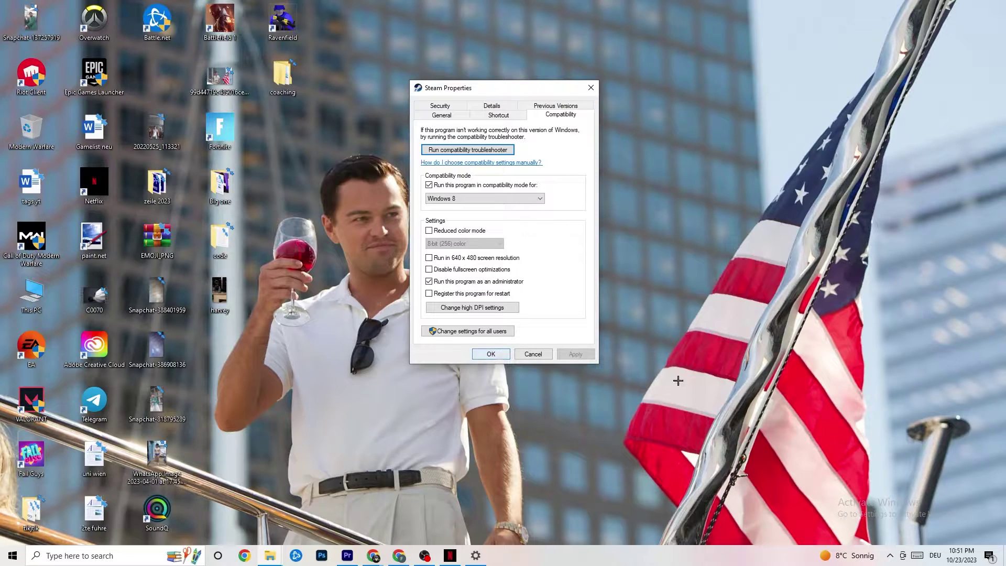
pyautogui.click(493, 354)
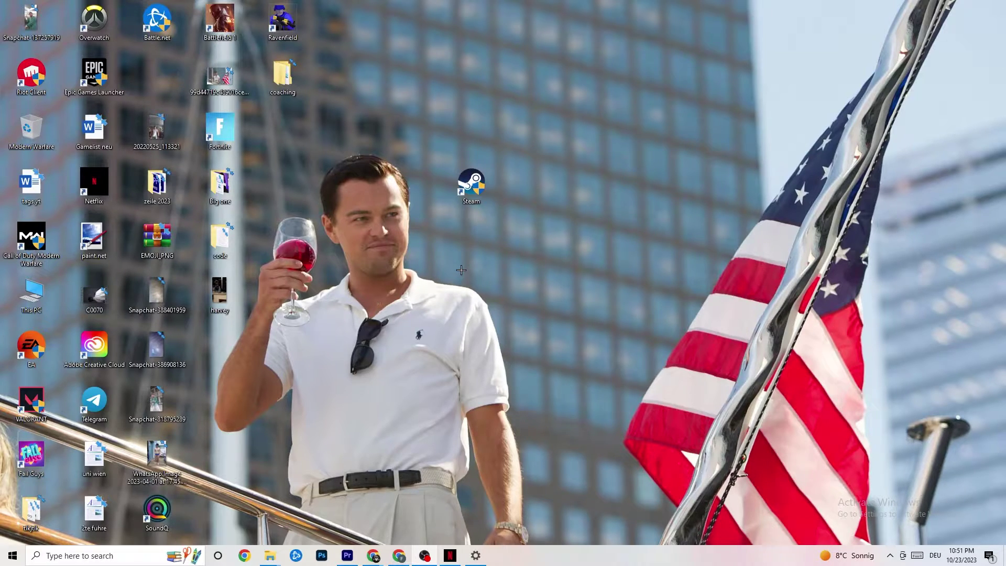
pyautogui.rightClick(454, 188)
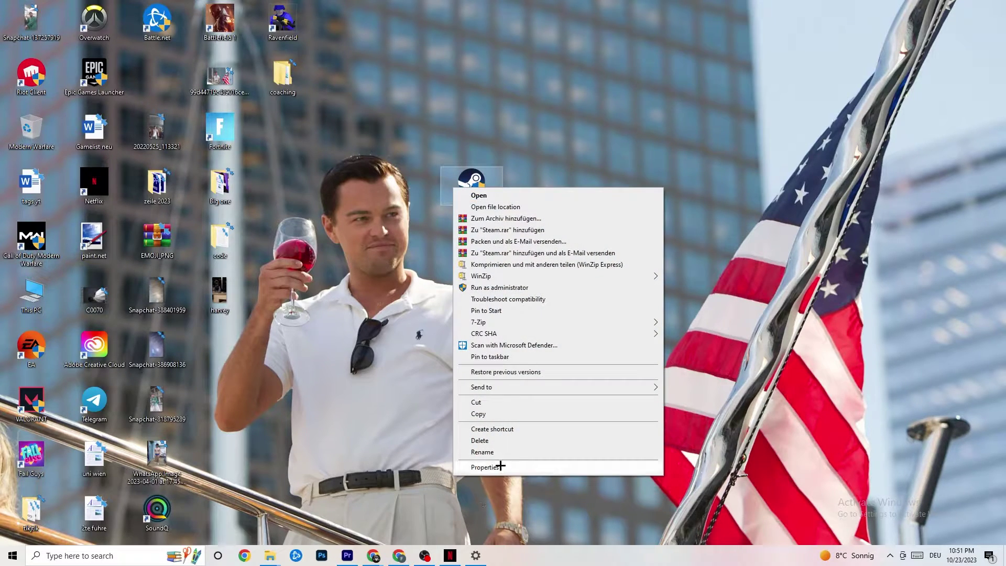
pyautogui.click(370, 230)
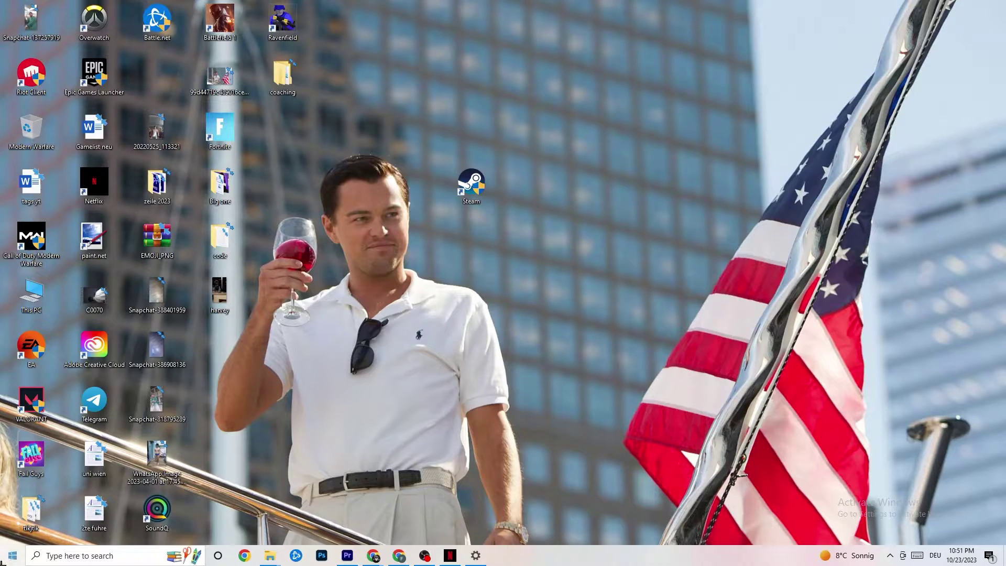
# - Open the system's Display settings and inspect the options for the size of text, apps and other items
pyautogui.click(13, 555)
pyautogui.click(13, 506)
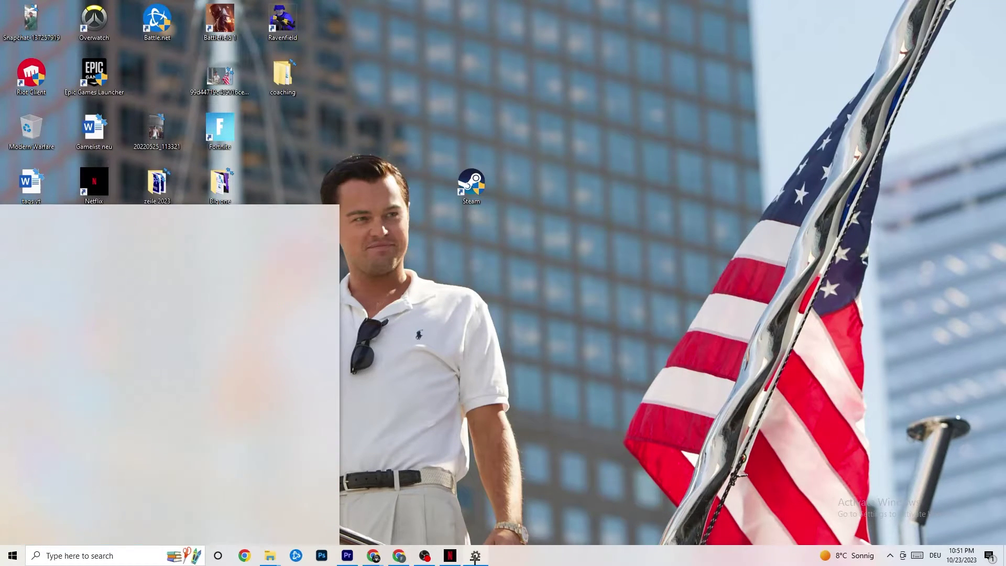
pyautogui.click(2, 12)
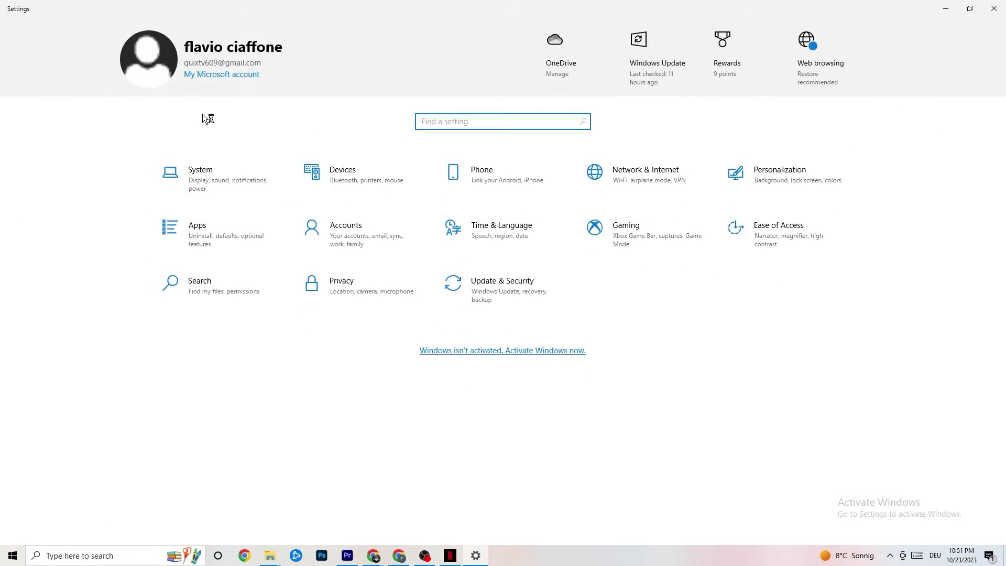
pyautogui.click(238, 191)
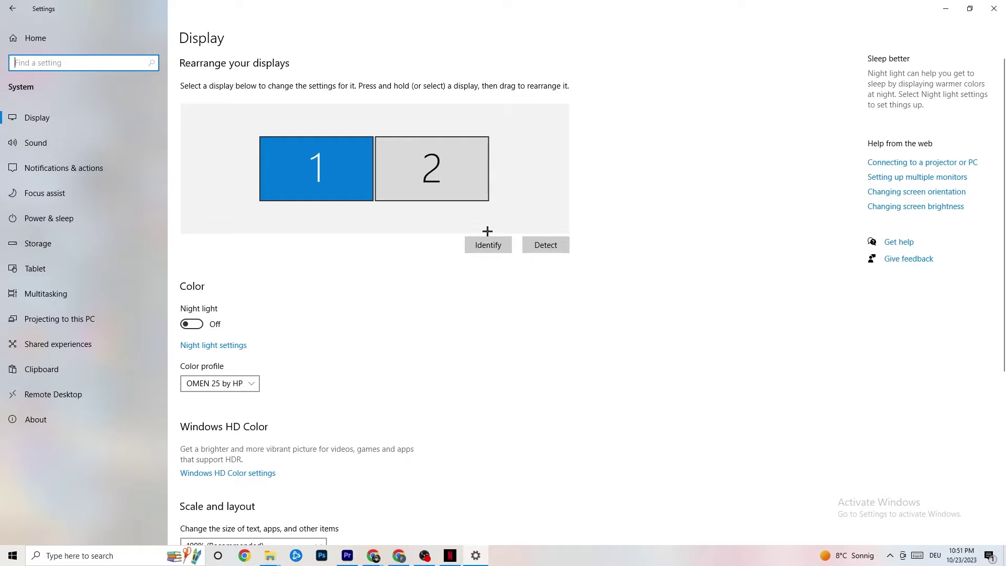
pyautogui.scroll(-5, 289, 178)
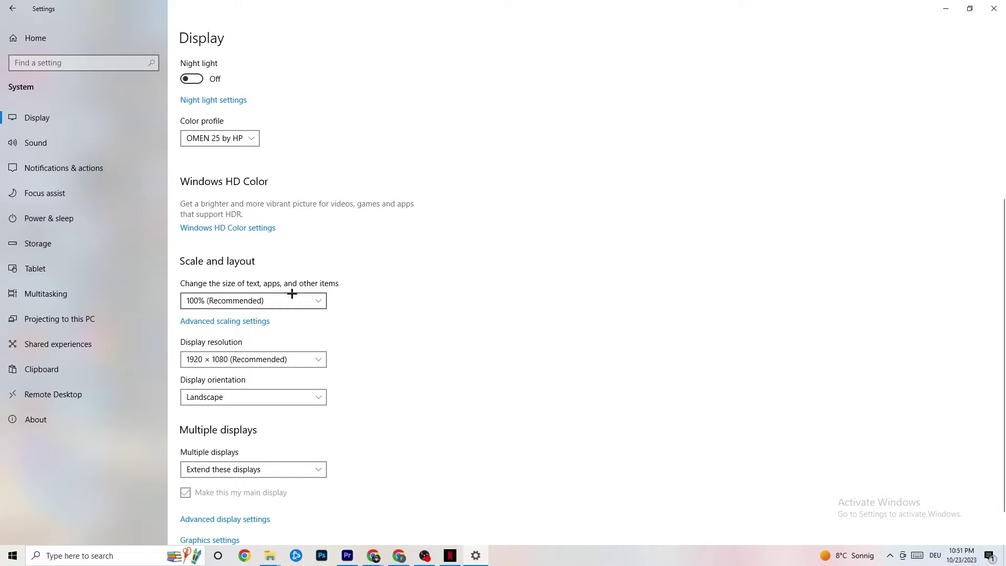
pyautogui.click(307, 294)
pyautogui.click(456, 258)
# - Examine the available power plans through the additional power settings of Power & sleep, and close Power Options
pyautogui.click(66, 217)
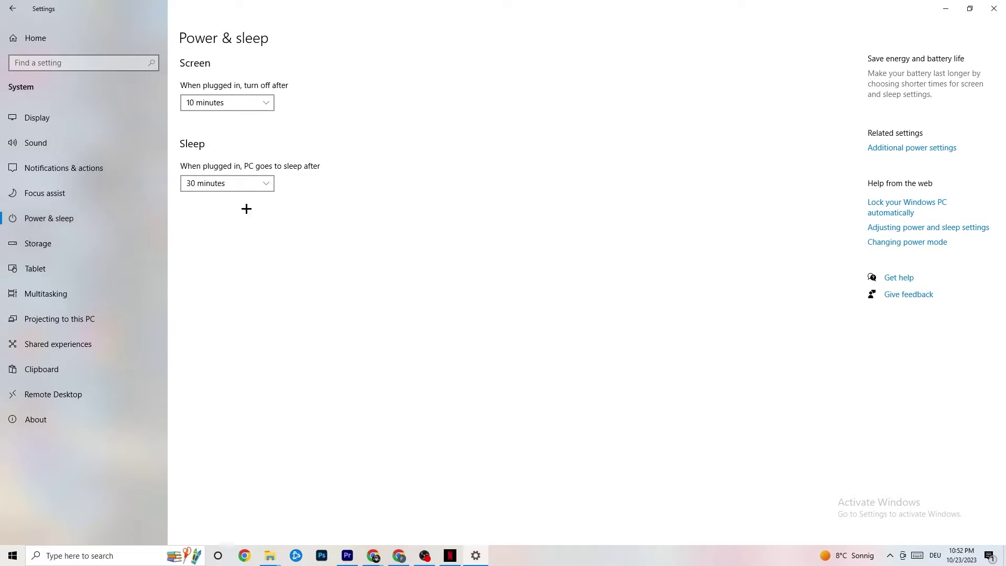
pyautogui.click(921, 151)
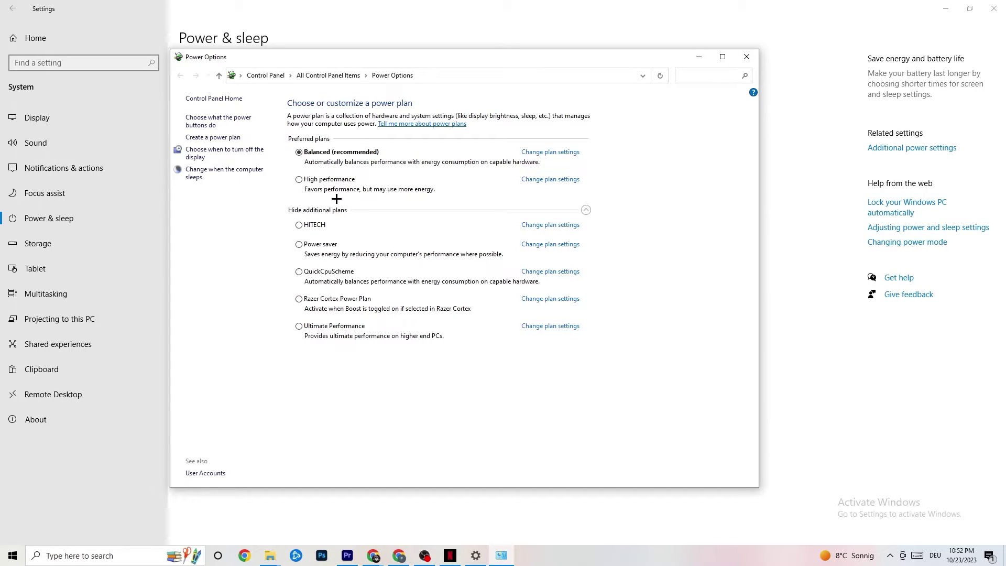
pyautogui.click(744, 59)
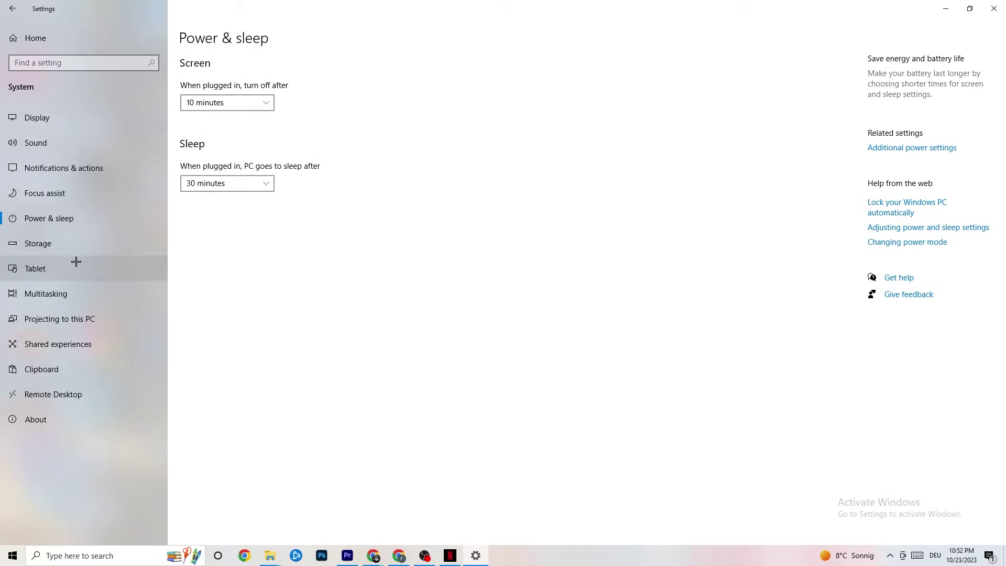
# - Check the Storage Sense run frequency and recycle bin cleanup options, and start cleaning up files immediately
pyautogui.click(37, 243)
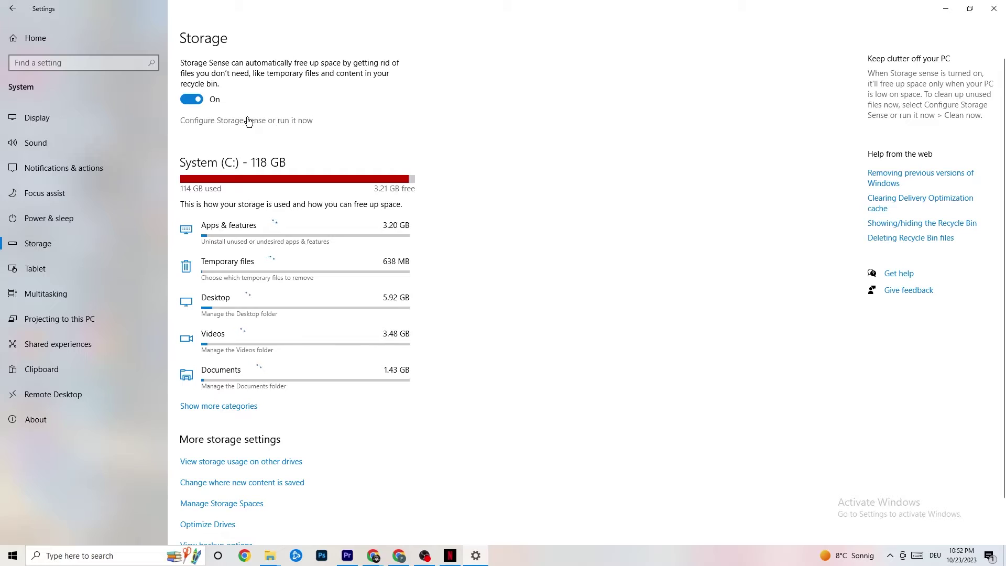
pyautogui.click(281, 121)
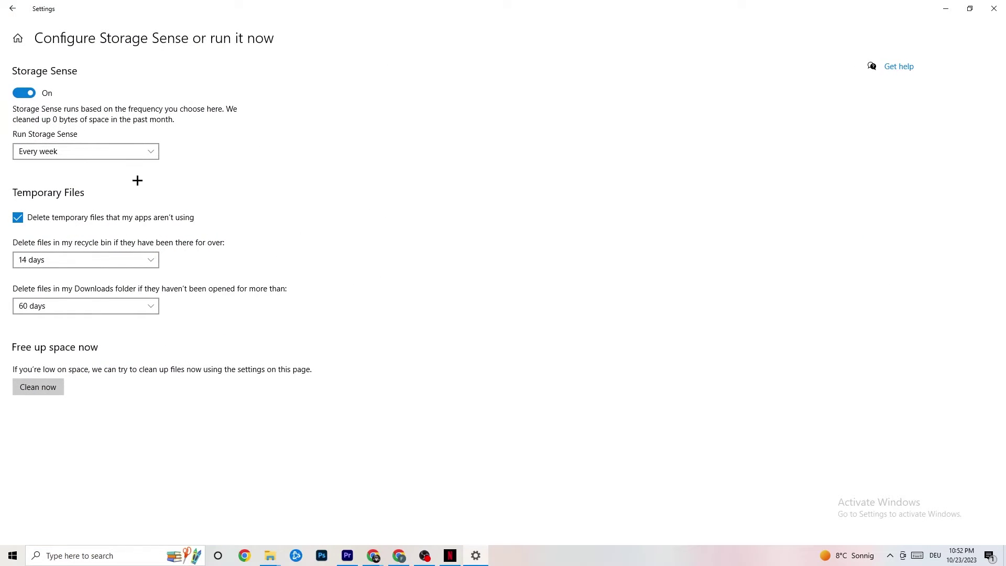
pyautogui.click(137, 151)
pyautogui.click(348, 222)
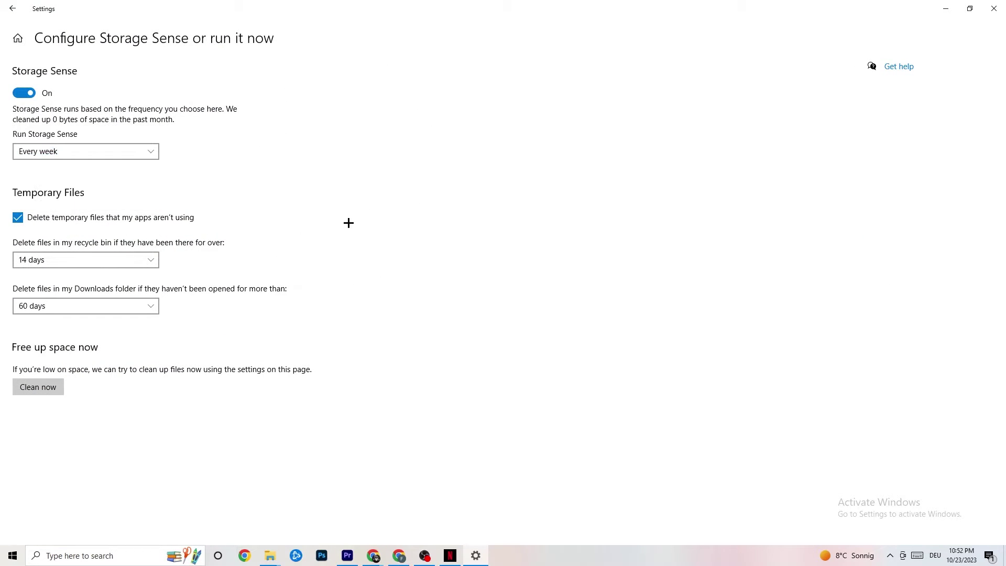
pyautogui.click(72, 151)
pyautogui.click(384, 87)
pyautogui.click(136, 252)
pyautogui.click(408, 226)
pyautogui.click(39, 390)
pyautogui.click(13, 8)
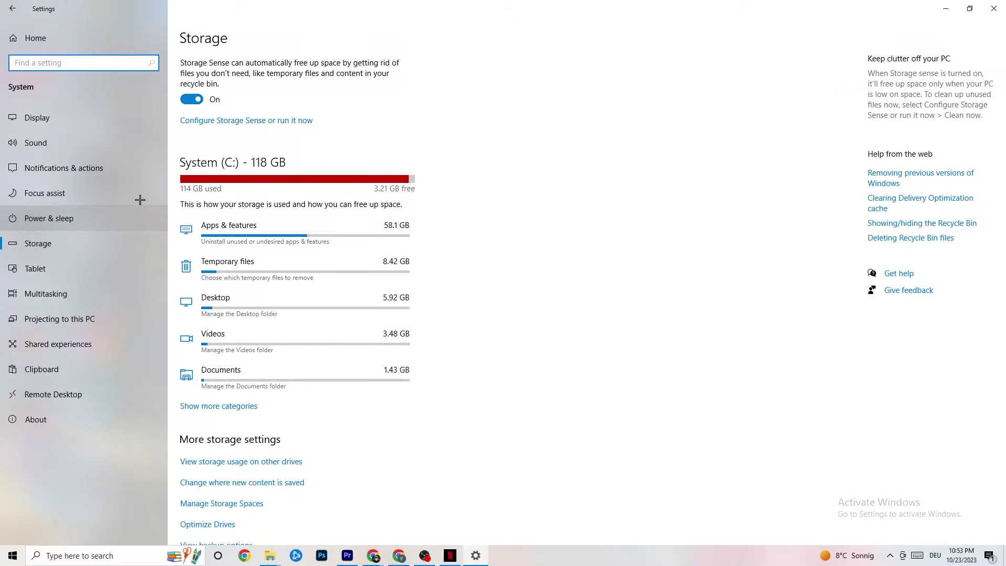
# - Review the Captures and Game Mode pages of the Gaming settings, and close Settings
pyautogui.click(12, 9)
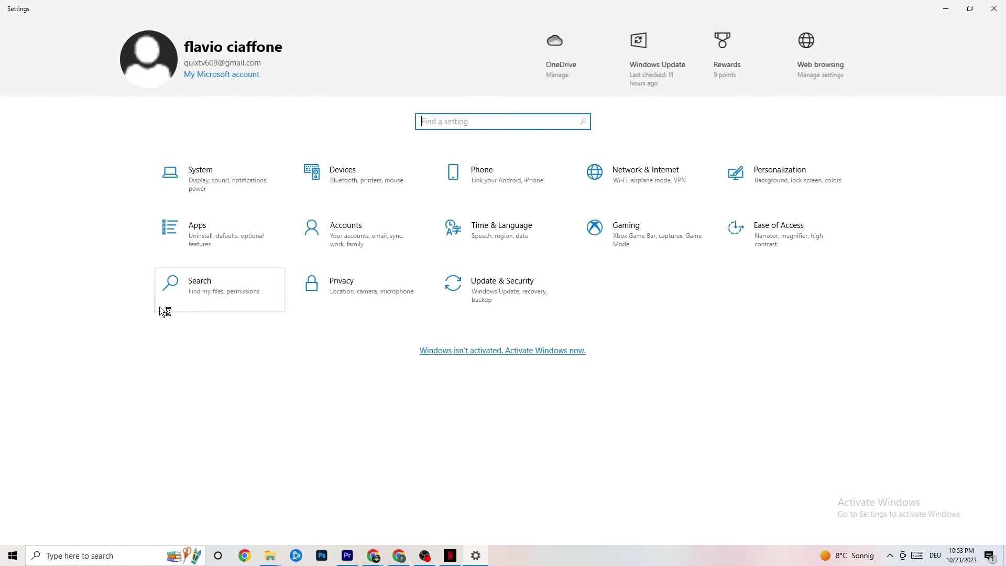
pyautogui.click(645, 242)
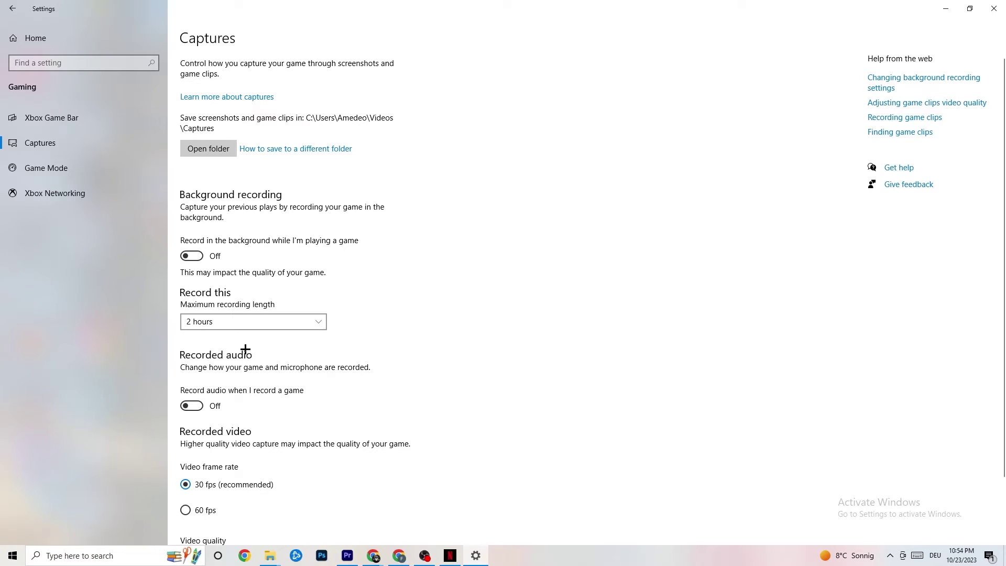
pyautogui.click(58, 168)
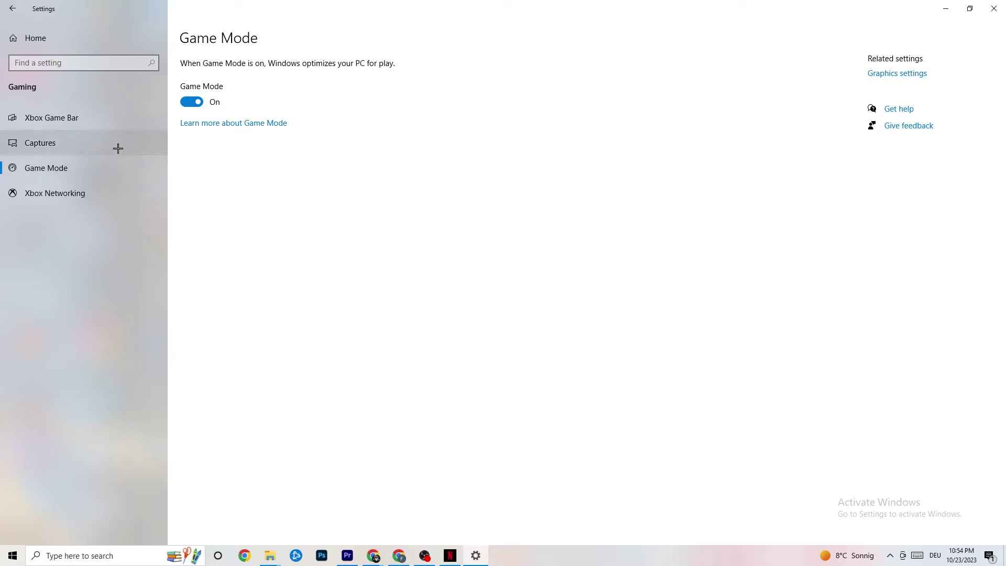
pyautogui.click(993, 8)
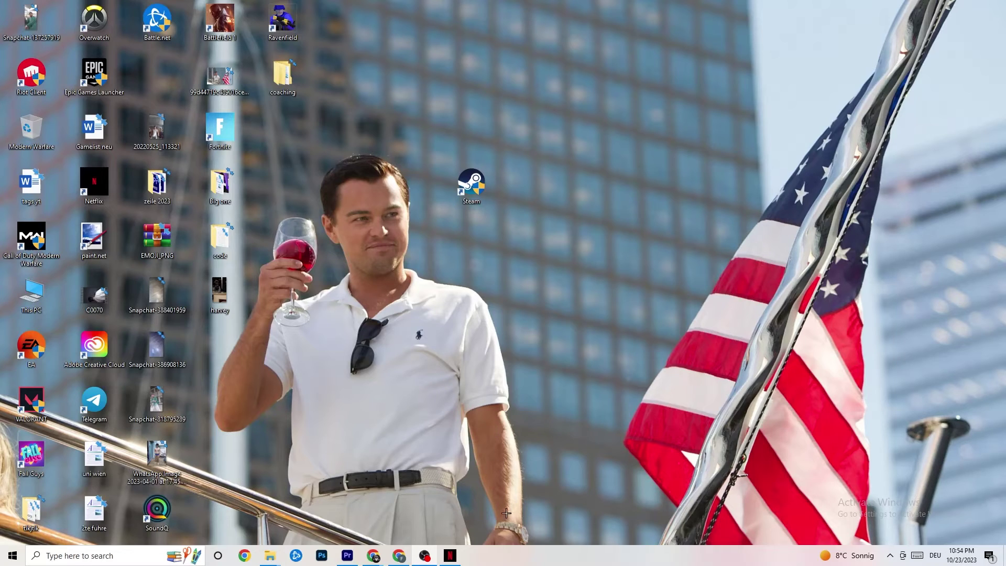
# - Open Task Manager, look through the running processes and check the options available for the Netflix process
pyautogui.rightClick(513, 562)
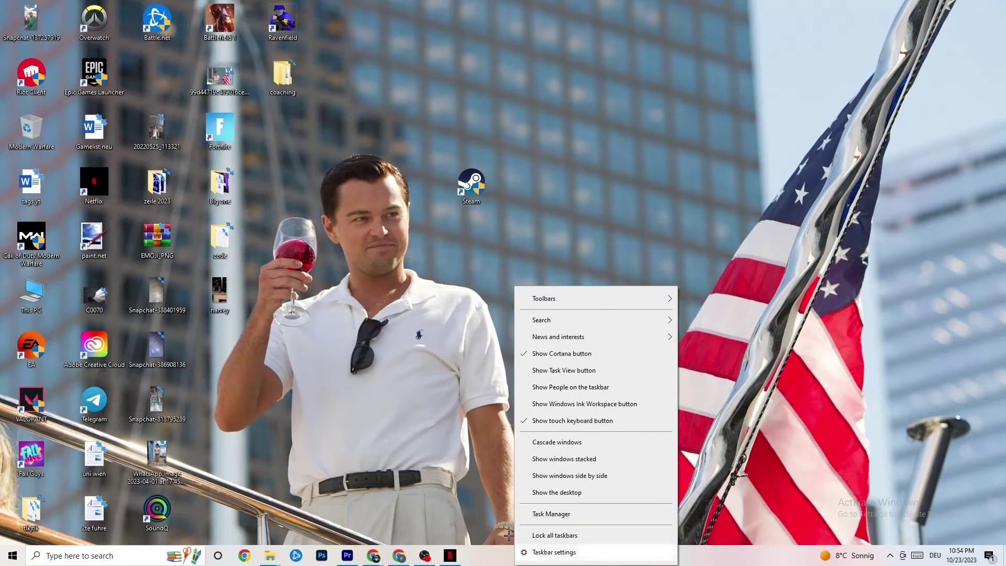
pyautogui.click(545, 514)
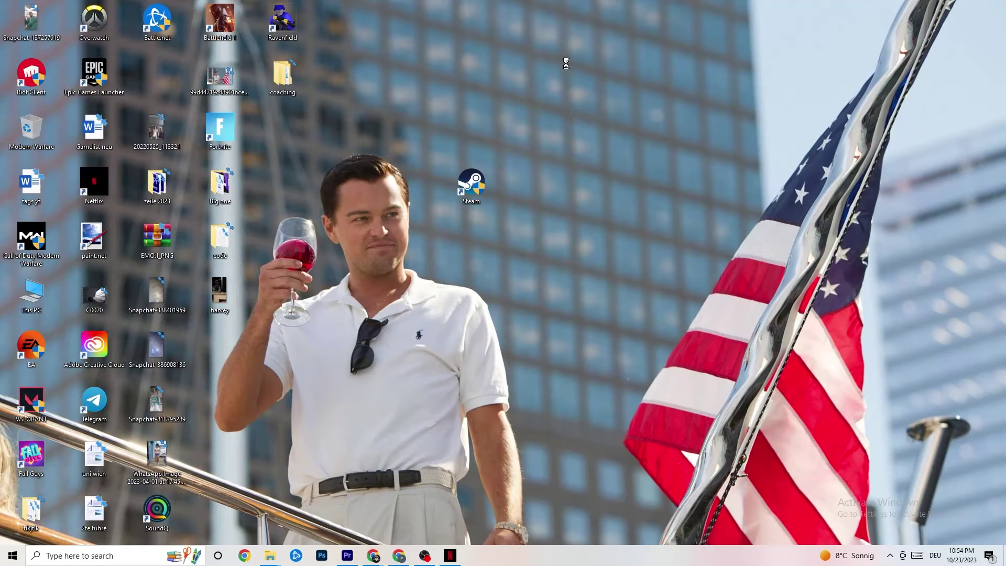
pyautogui.click(577, 30)
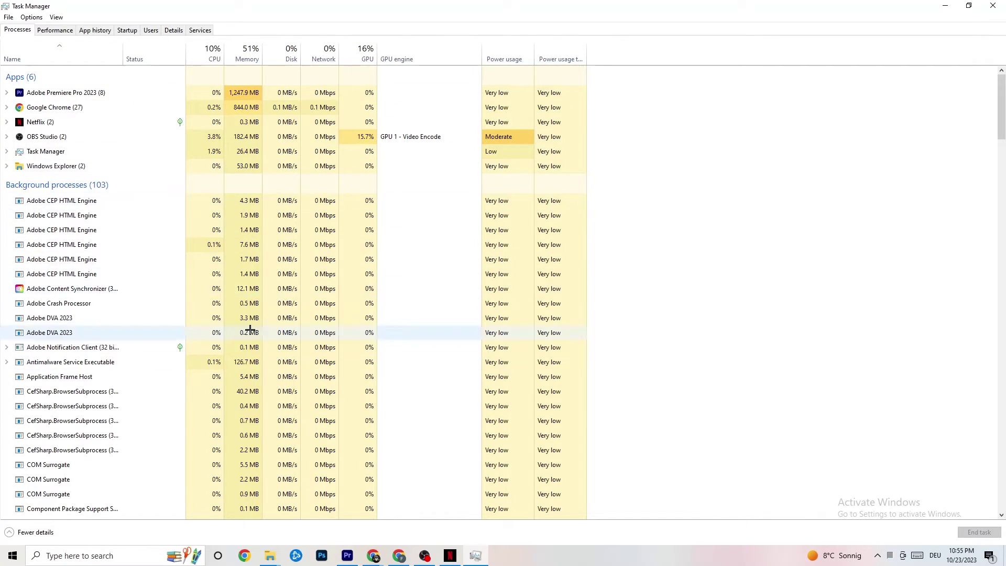
pyautogui.scroll(-8, 251, 335)
pyautogui.scroll(8, 195, 352)
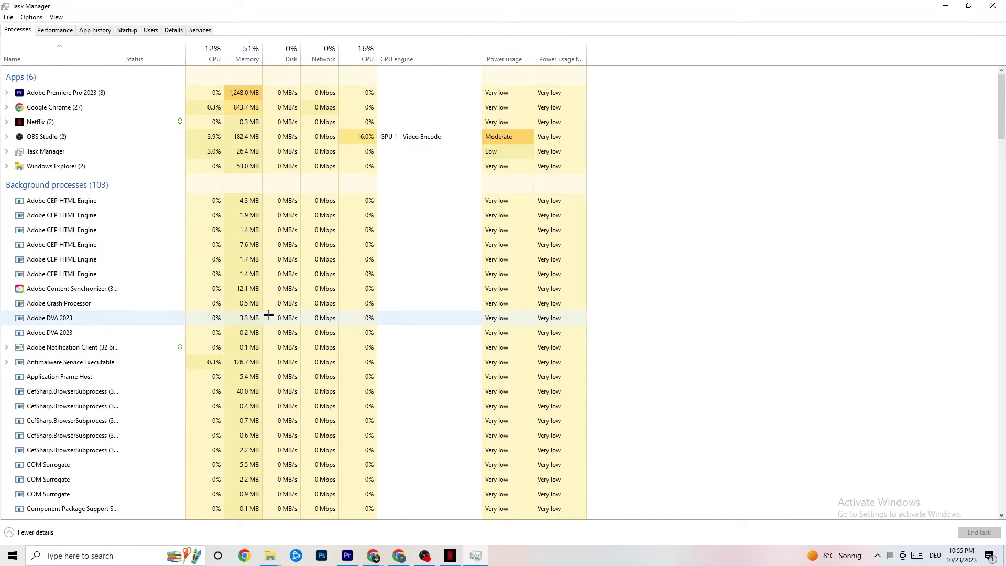
pyautogui.rightClick(64, 122)
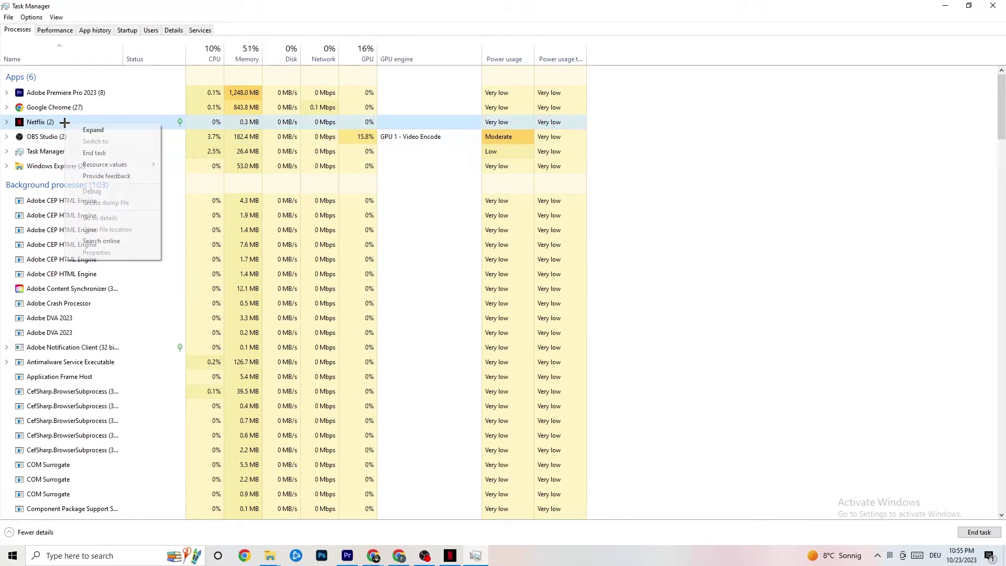
pyautogui.click(659, 320)
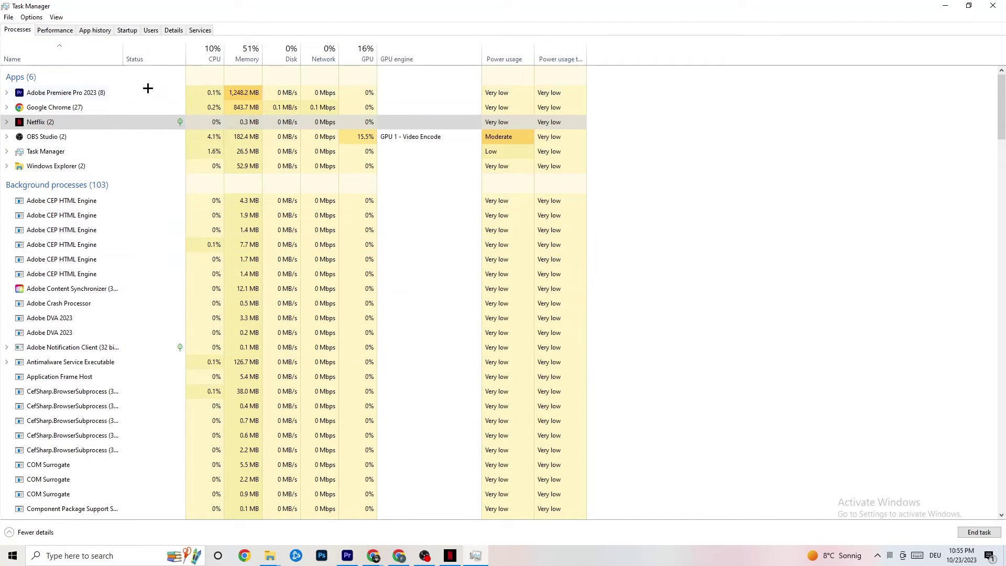
# - View the detailed process list and inspect the Set priority option for the Adobe Premiere Pro process
pyautogui.click(168, 31)
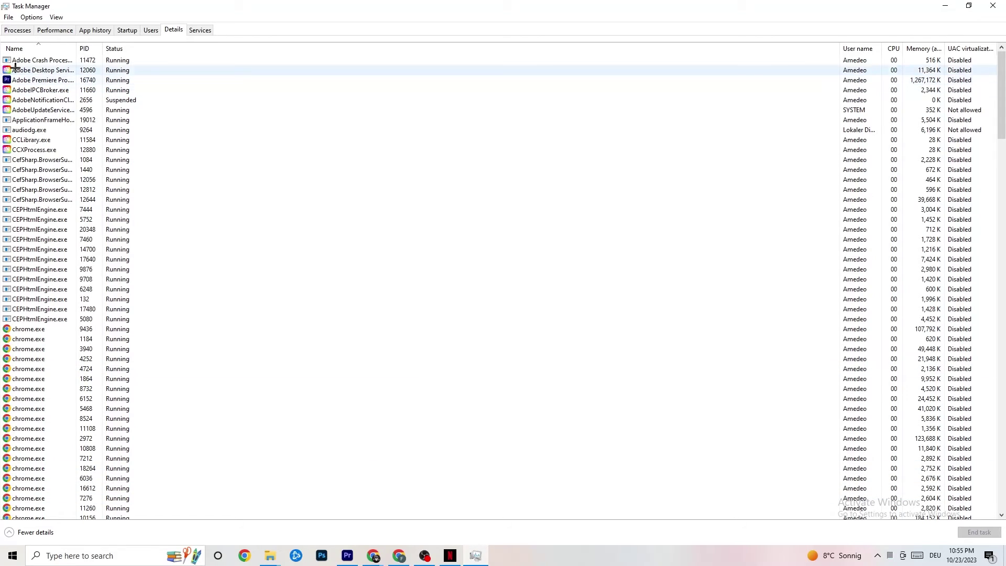
pyautogui.rightClick(98, 82)
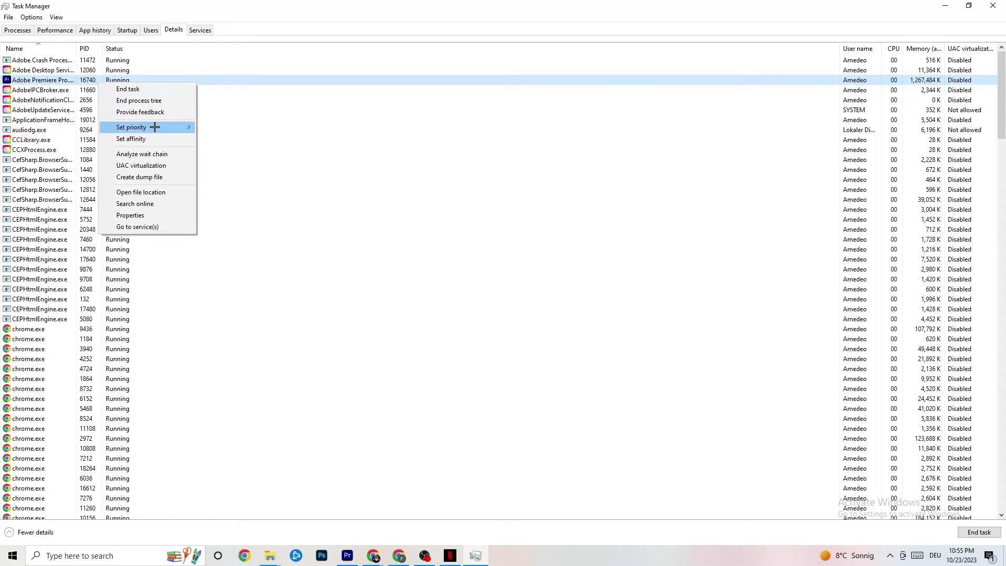
pyautogui.moveTo(155, 127)
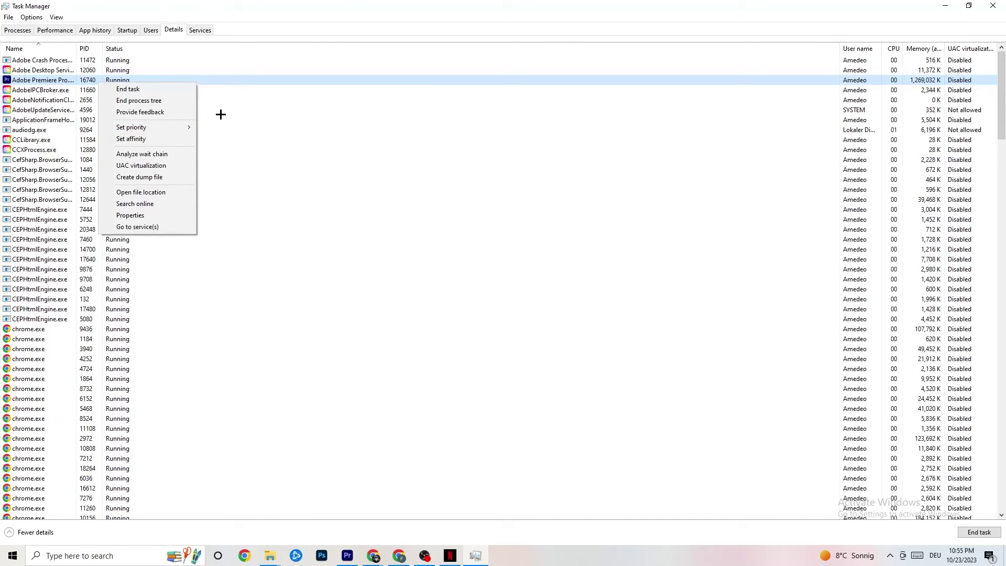
# - Review the startup programs, checking the options for Google Drive and Pivot Software Support Application, and close Task Manager
pyautogui.click(127, 31)
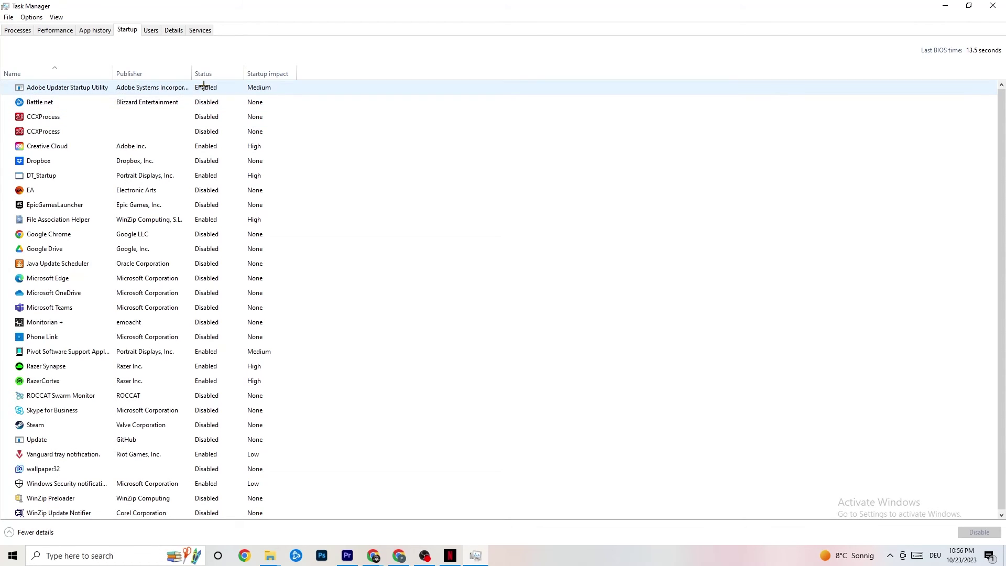
pyautogui.rightClick(146, 250)
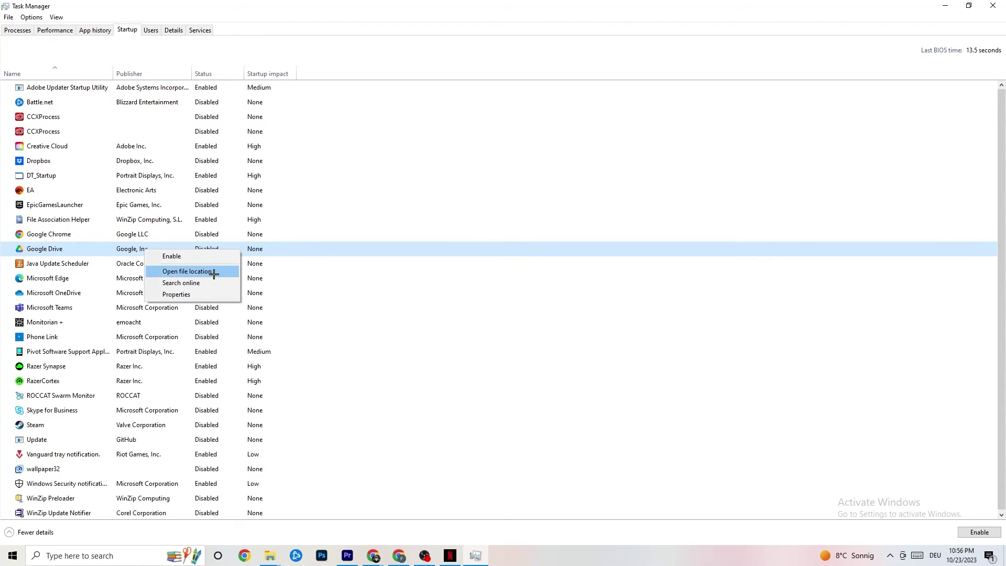
pyautogui.rightClick(201, 351)
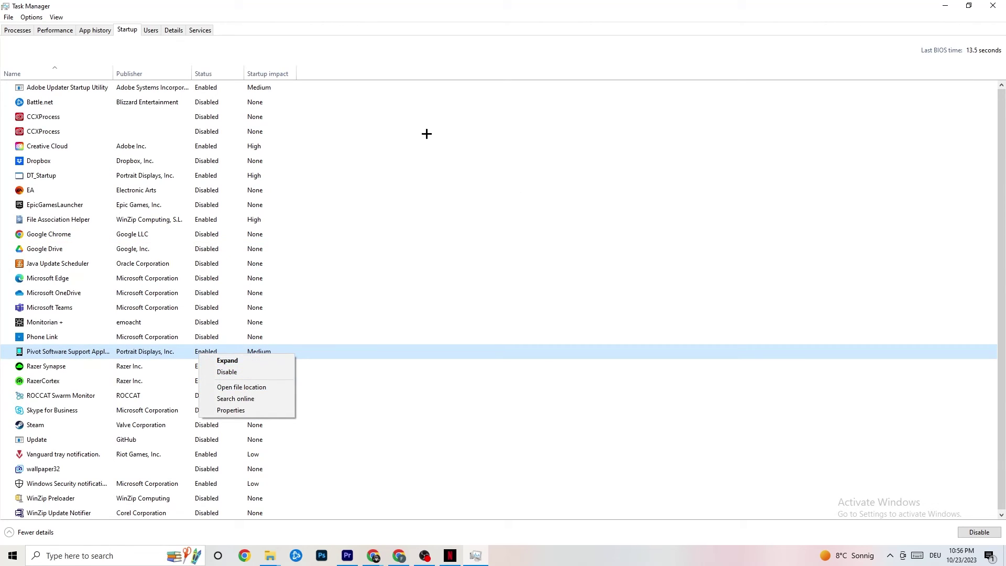
pyautogui.click(407, 16)
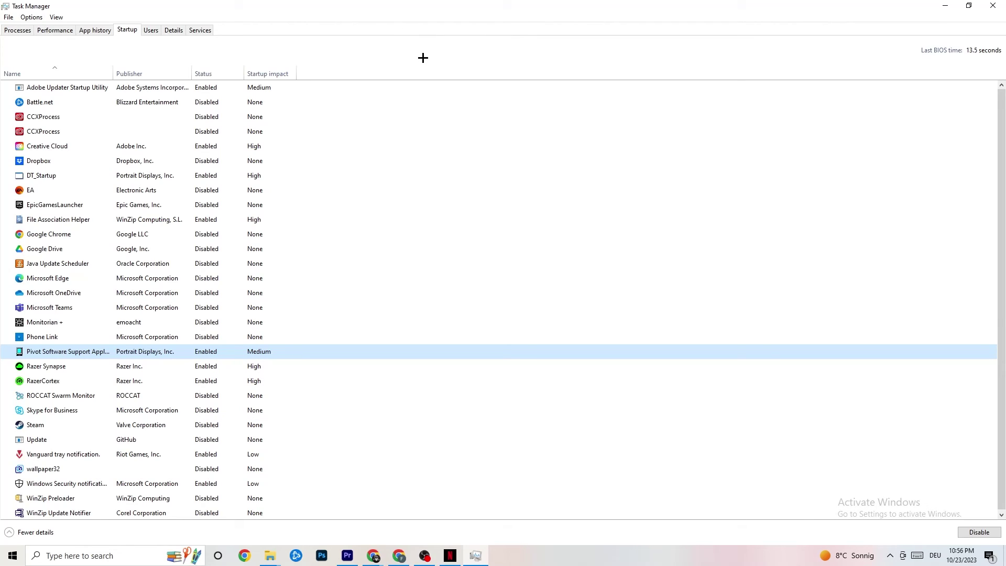
pyautogui.click(993, 5)
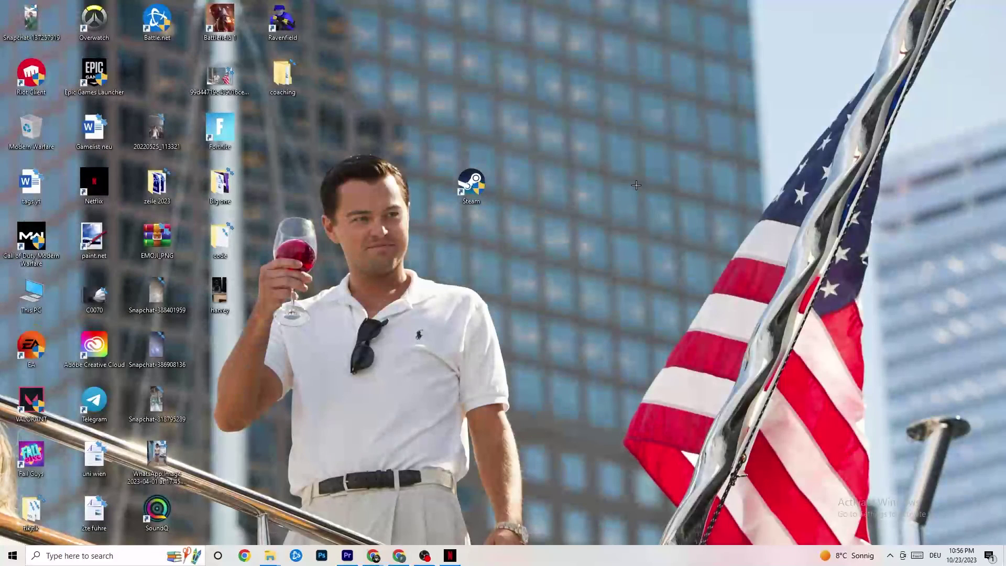